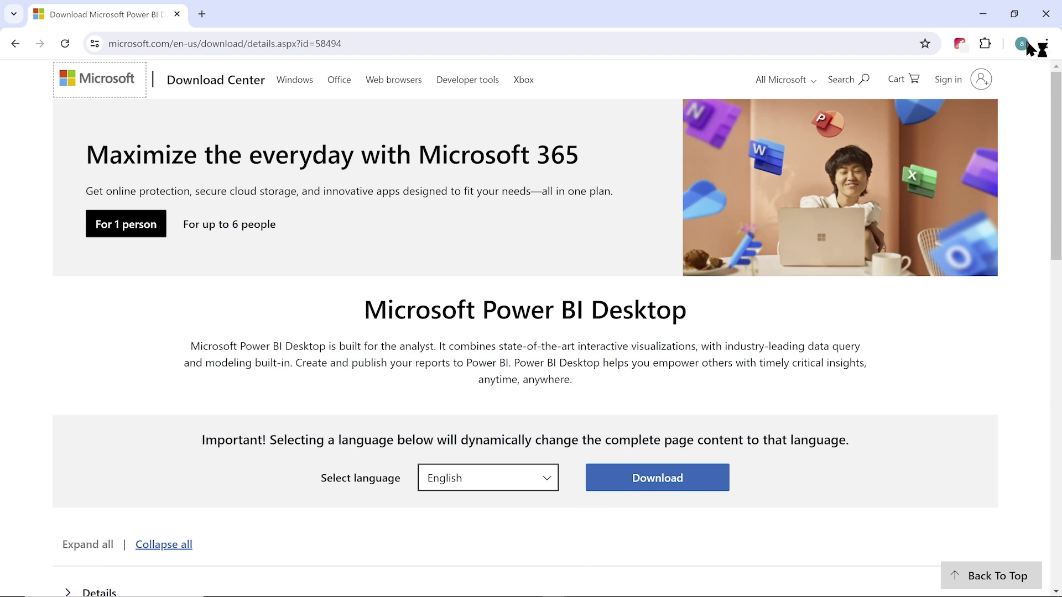
{"action": "left_click", "coordinate": [986, 17]}
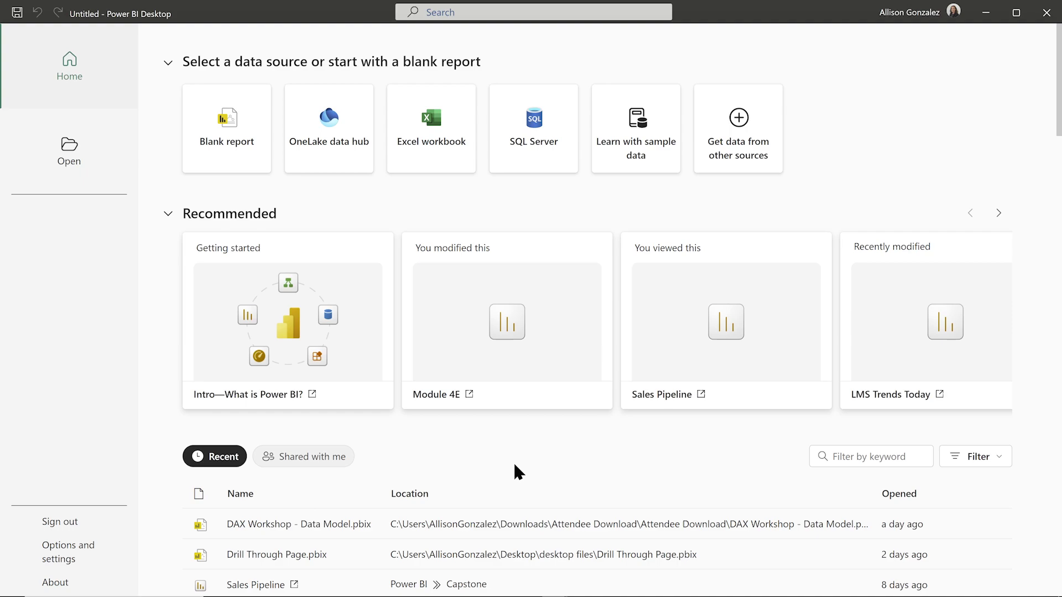
{"action": "scroll", "coordinate": [503, 455], "scroll_direction": "down", "scroll_amount": 3}
{"action": "scroll", "coordinate": [504, 455], "scroll_direction": "down", "scroll_amount": 5}
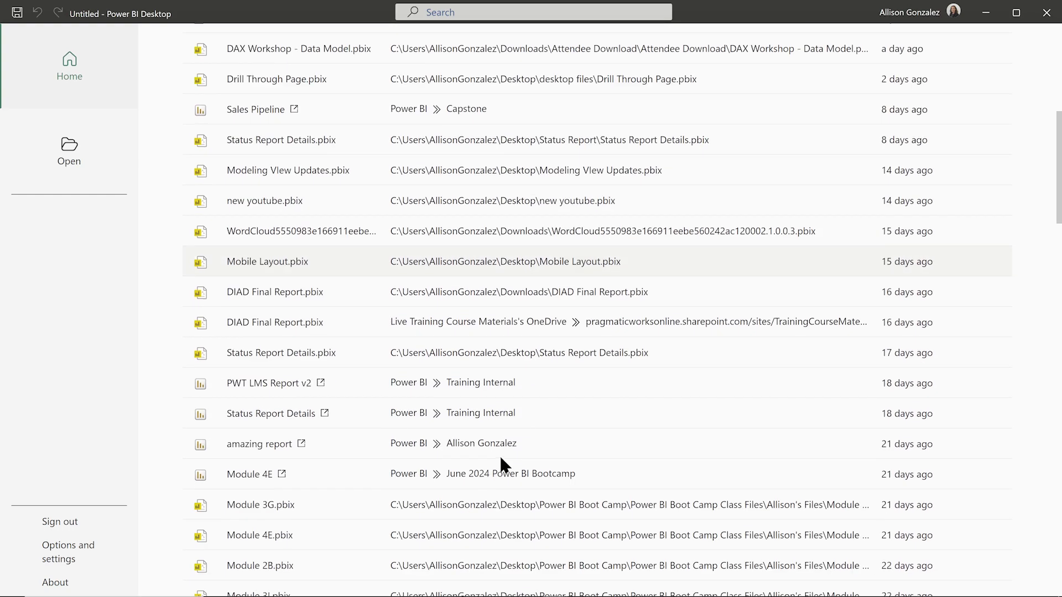
{"action": "scroll", "coordinate": [499, 455], "scroll_direction": "down", "scroll_amount": 3}
{"action": "scroll", "coordinate": [500, 456], "scroll_direction": "up", "scroll_amount": 8}
{"action": "scroll", "coordinate": [500, 455], "scroll_direction": "up", "scroll_amount": 3}
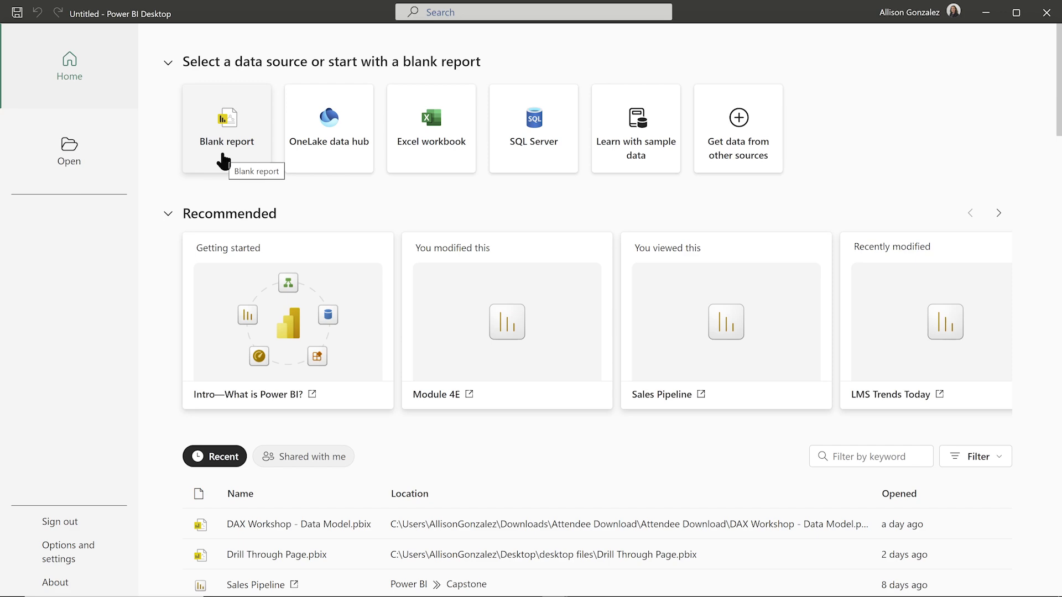
- Create a blank report from the Home screen, leaving an empty untitled canvas
{"action": "left_click", "coordinate": [224, 162]}
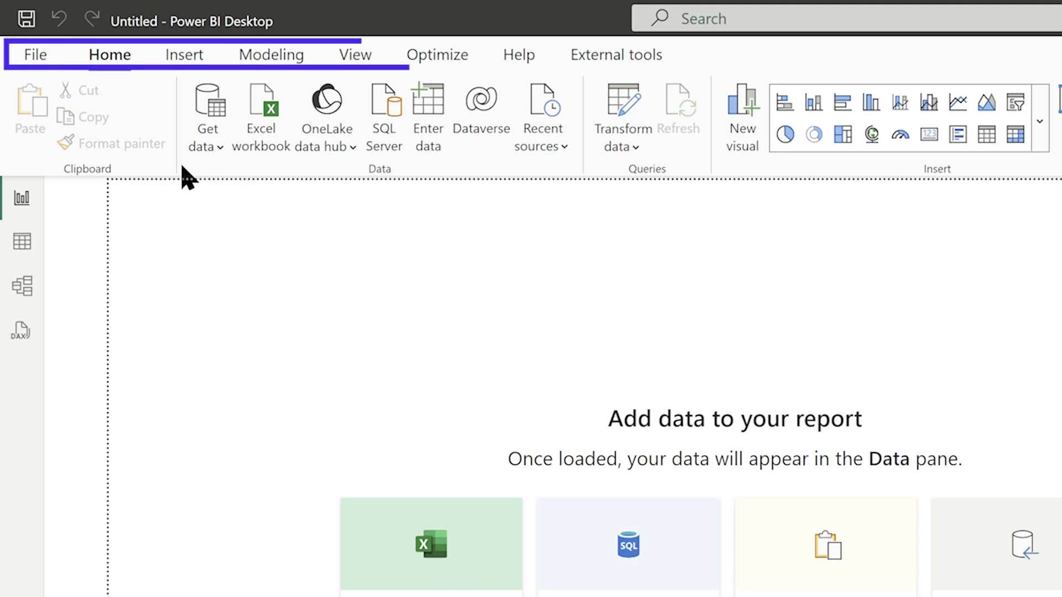
- Tour the Insert, Modeling, View, Optimize and Help tabs, ending on External tools with DAX Studio
{"action": "left_click", "coordinate": [185, 55]}
{"action": "left_click", "coordinate": [258, 55]}
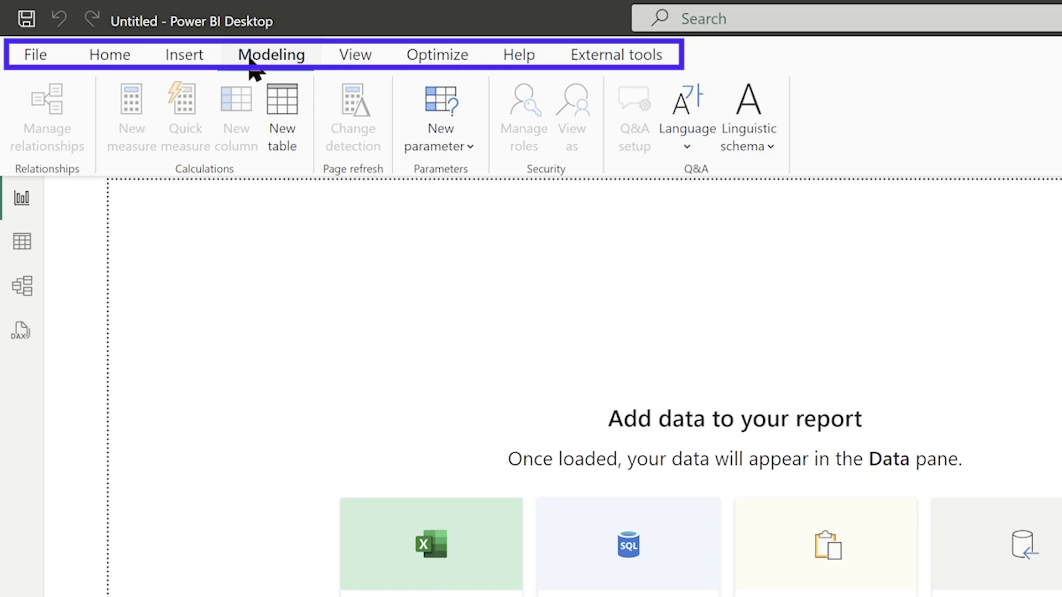
{"action": "left_click", "coordinate": [355, 55]}
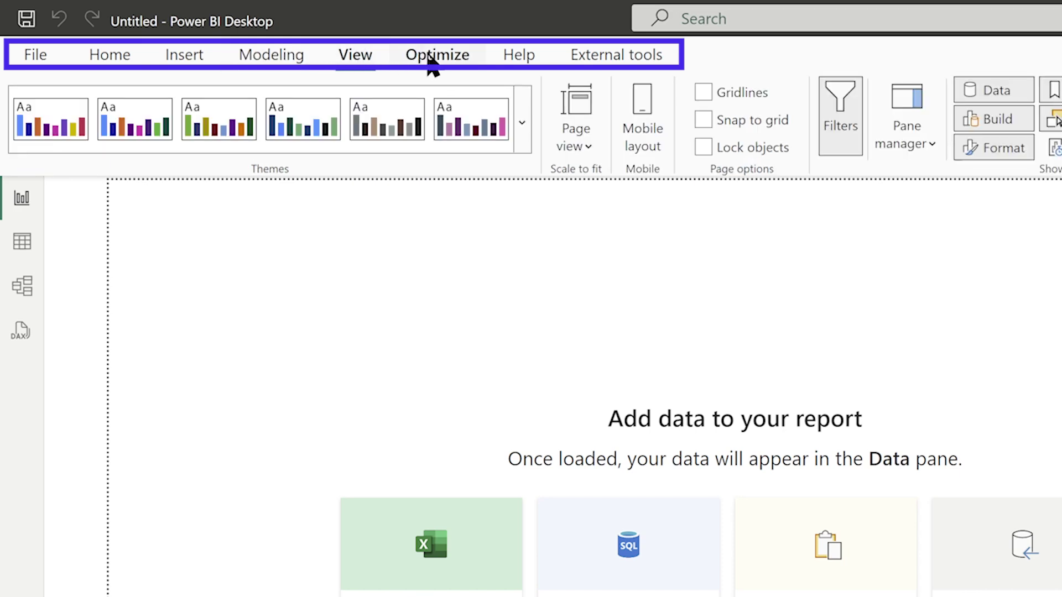
{"action": "left_click", "coordinate": [448, 55]}
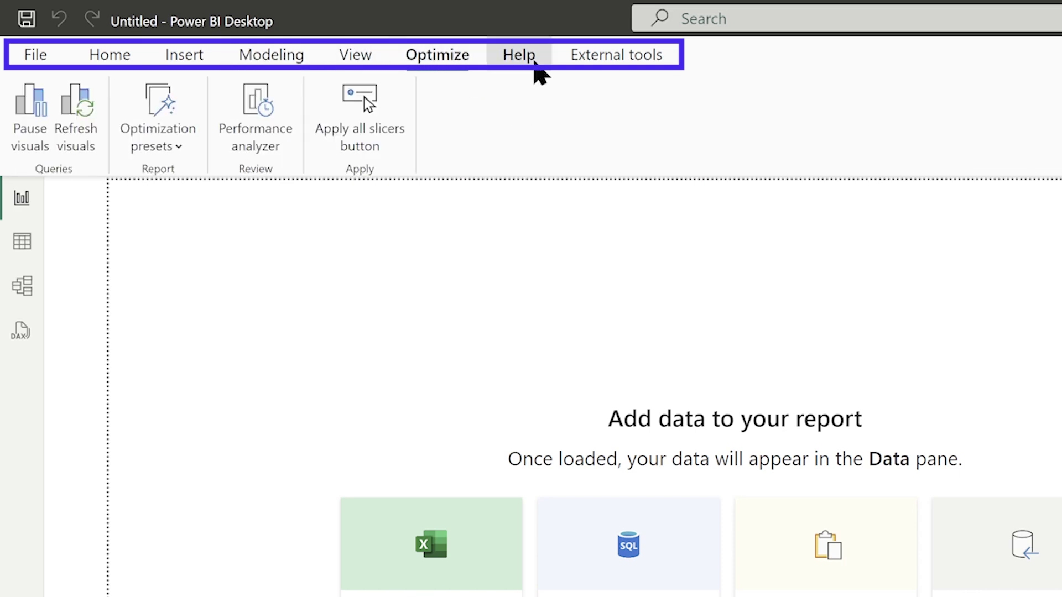
{"action": "left_click", "coordinate": [520, 55]}
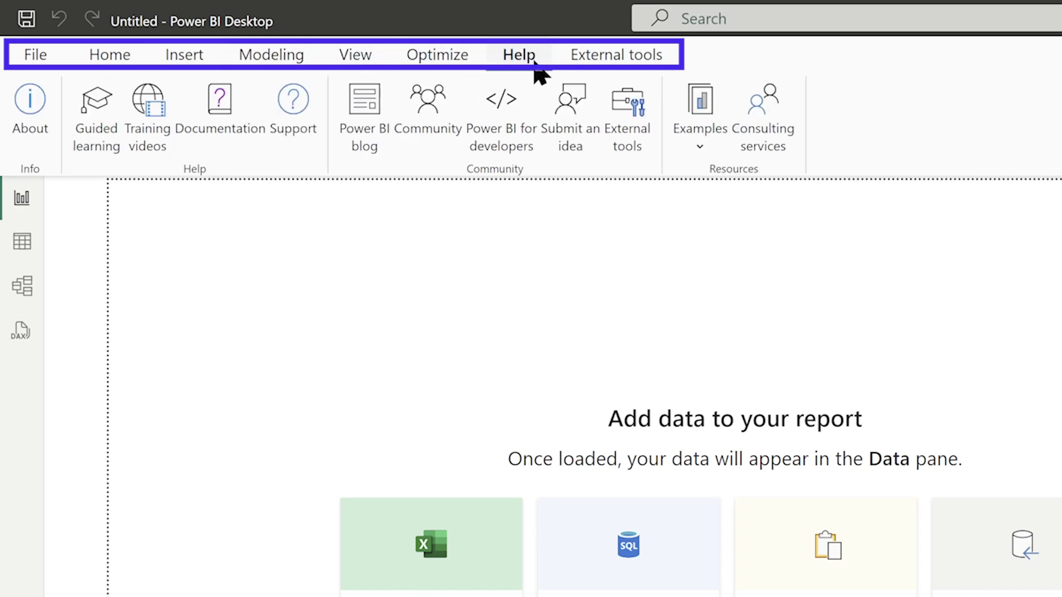
{"action": "left_click", "coordinate": [609, 59]}
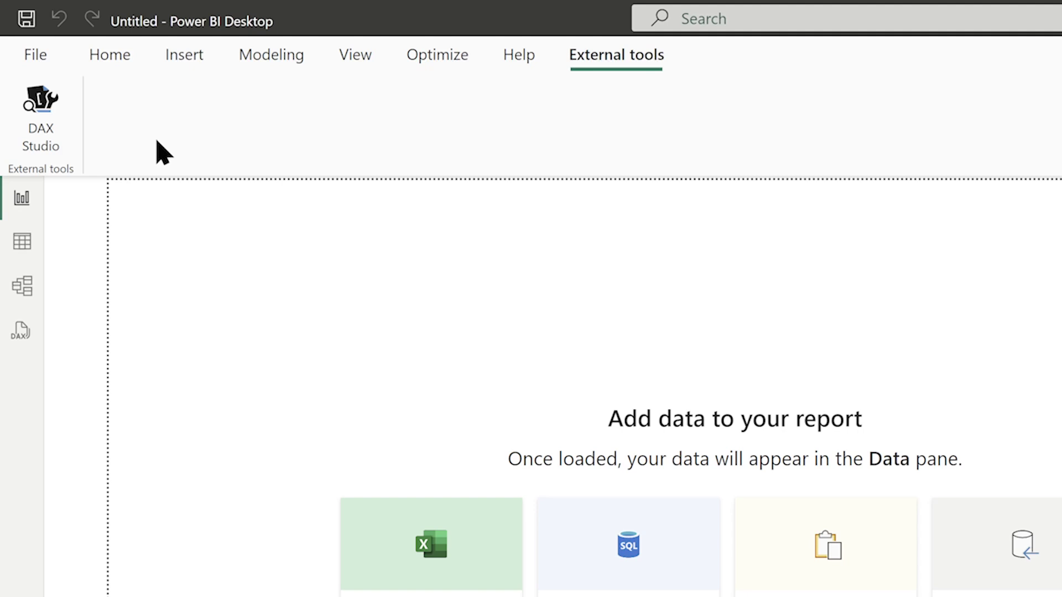
- Return to the Home ribbon and switch to the empty Table view
{"action": "left_click", "coordinate": [125, 62]}
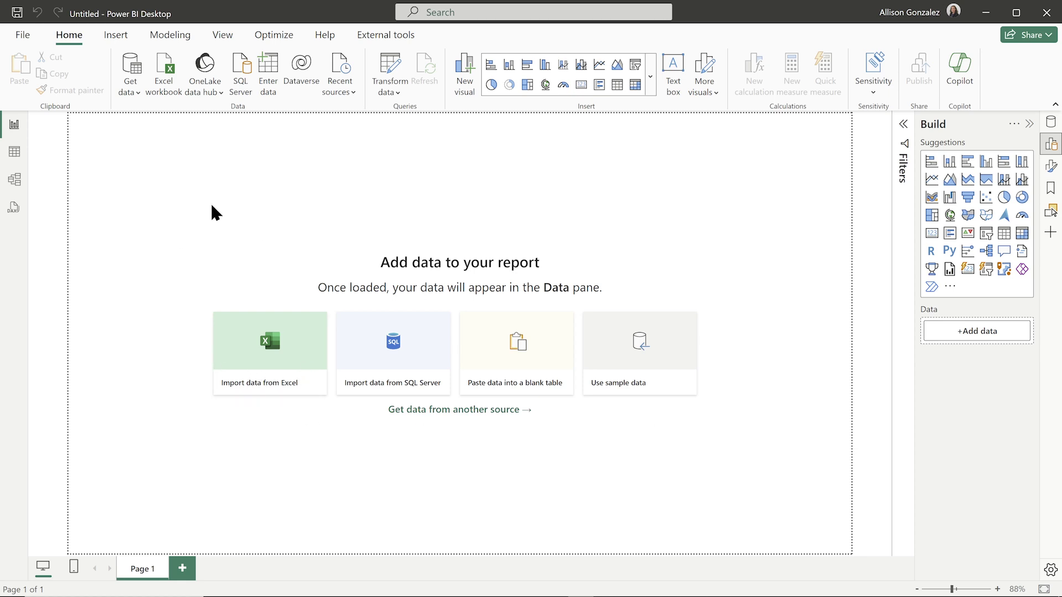
{"action": "left_click", "coordinate": [14, 153]}
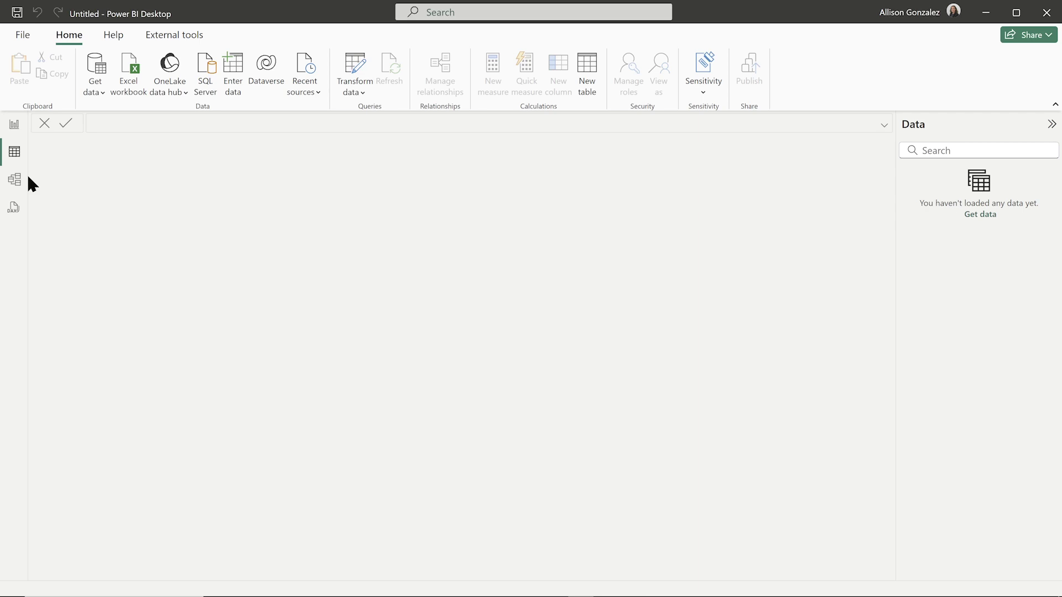
- Switch to Model view, showing an empty diagram with card properties
{"action": "left_click", "coordinate": [15, 180]}
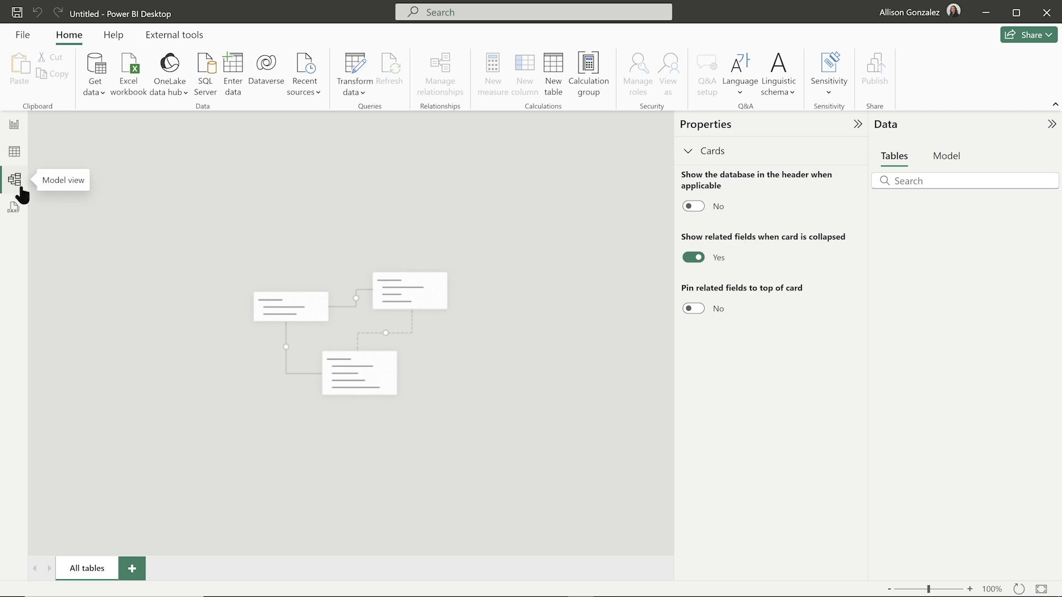
- Switch to DAX query view, showing the starter Query 1 and an empty results area
{"action": "left_click", "coordinate": [15, 209]}
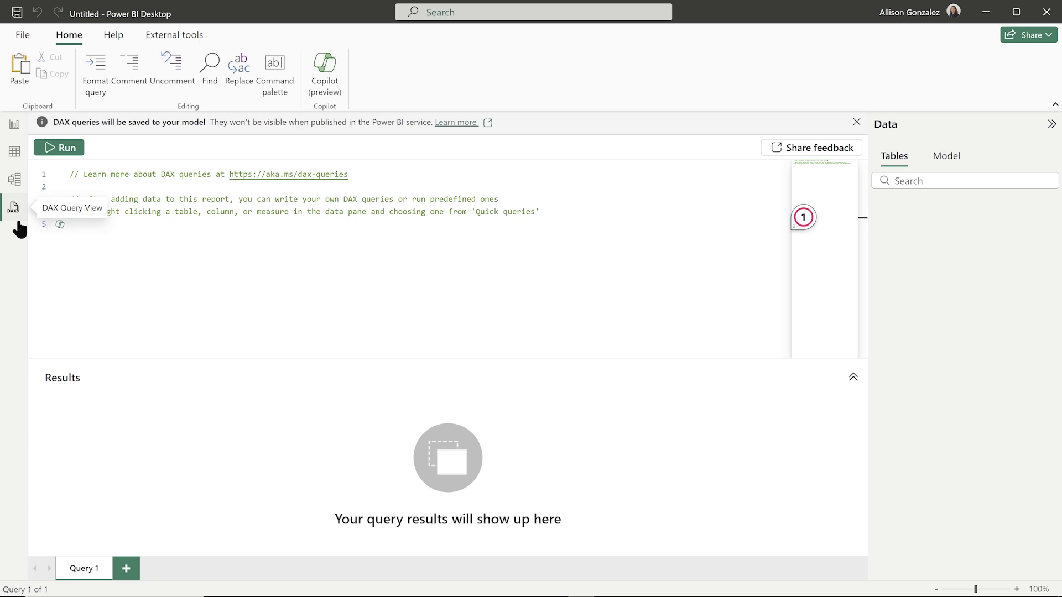
{"action": "left_click", "coordinate": [15, 124]}
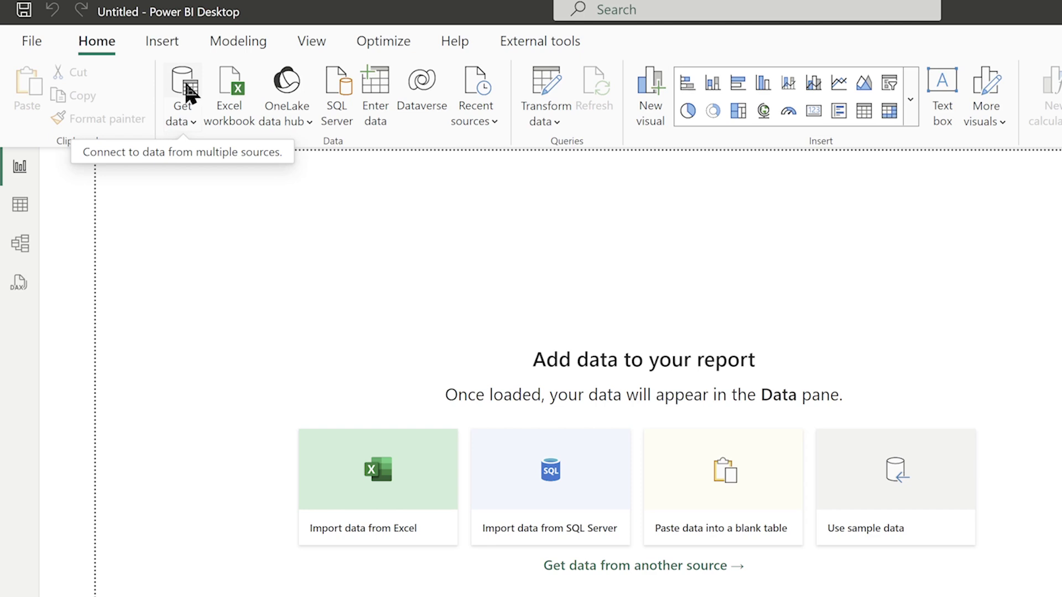
{"action": "left_click", "coordinate": [187, 121]}
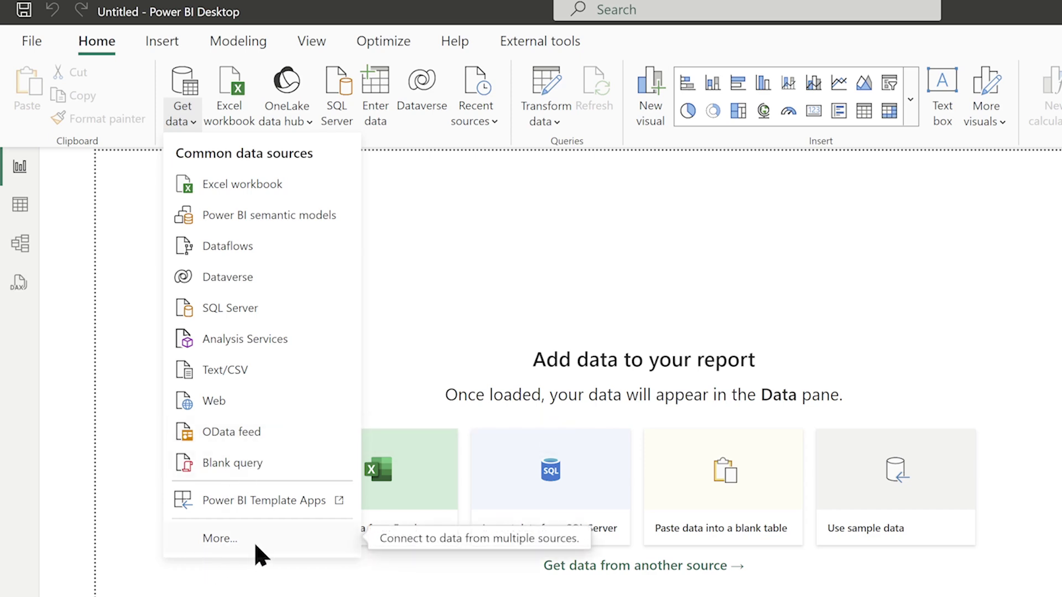
- Open the full Get Data catalogue and browse File, Database, Fabric, Power Platform, Azure, Online Services and Other
{"action": "left_click", "coordinate": [186, 92]}
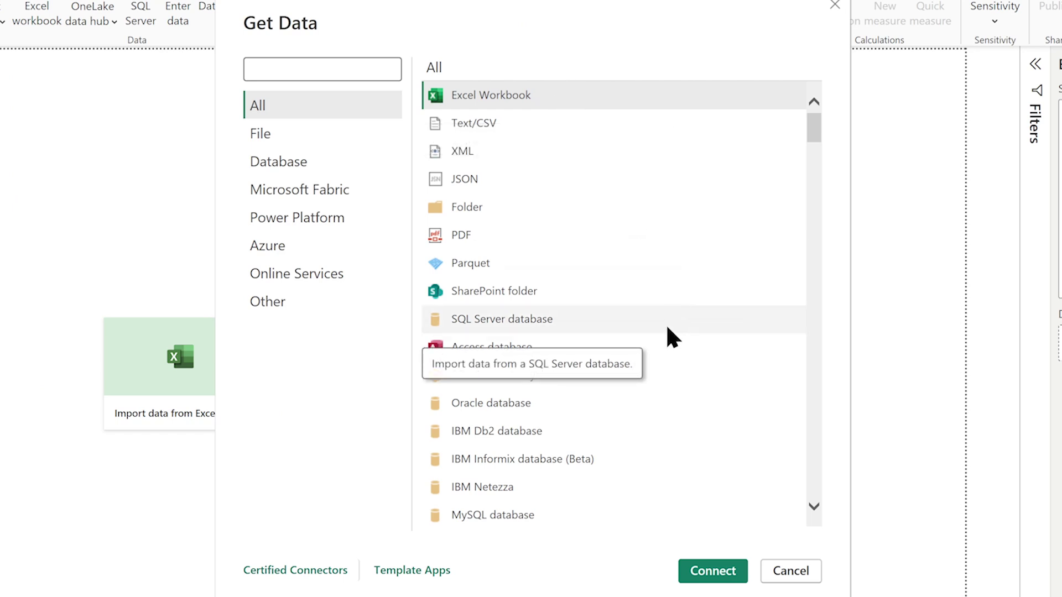
{"action": "scroll", "coordinate": [644, 369], "scroll_direction": "down", "scroll_amount": 3}
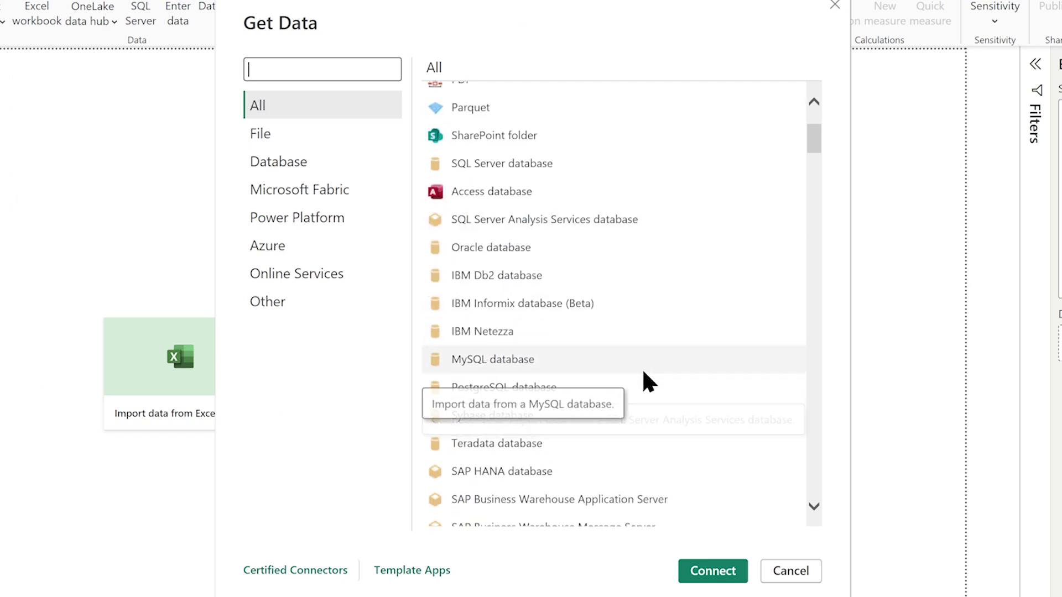
{"action": "scroll", "coordinate": [641, 368], "scroll_direction": "down", "scroll_amount": 3}
{"action": "scroll", "coordinate": [642, 367], "scroll_direction": "down", "scroll_amount": 3}
{"action": "scroll", "coordinate": [640, 367], "scroll_direction": "down", "scroll_amount": 3}
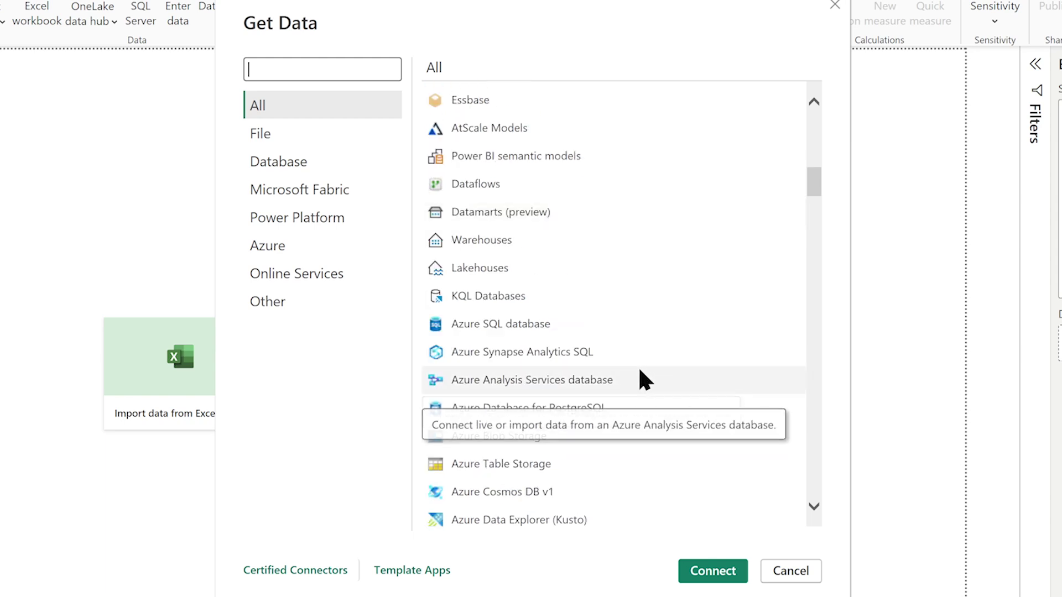
{"action": "scroll", "coordinate": [636, 367], "scroll_direction": "down", "scroll_amount": 3}
{"action": "scroll", "coordinate": [632, 357], "scroll_direction": "down", "scroll_amount": 3}
{"action": "scroll", "coordinate": [629, 335], "scroll_direction": "down", "scroll_amount": 3}
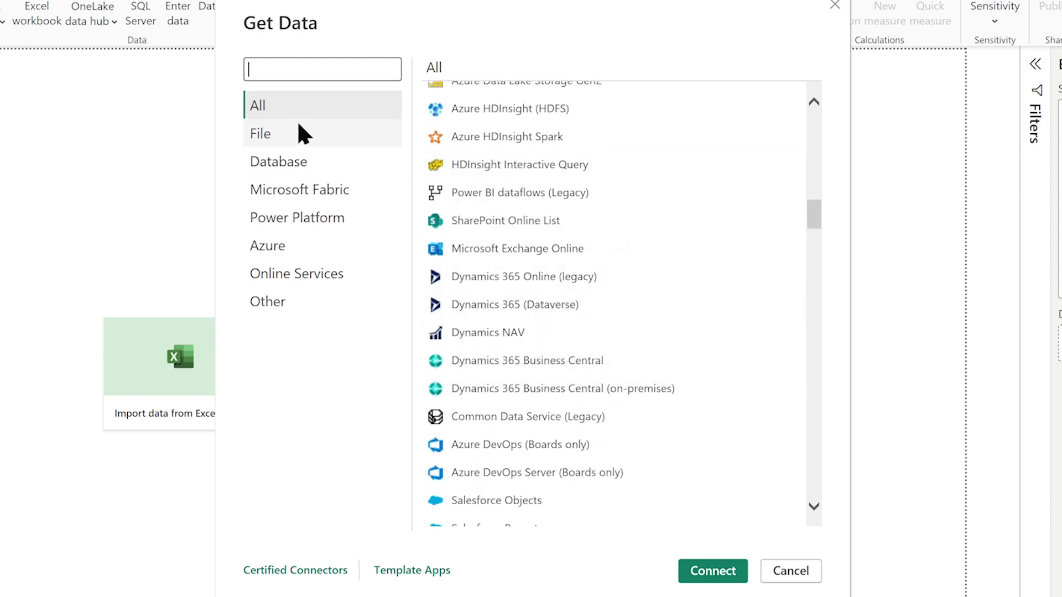
{"action": "left_click", "coordinate": [279, 133]}
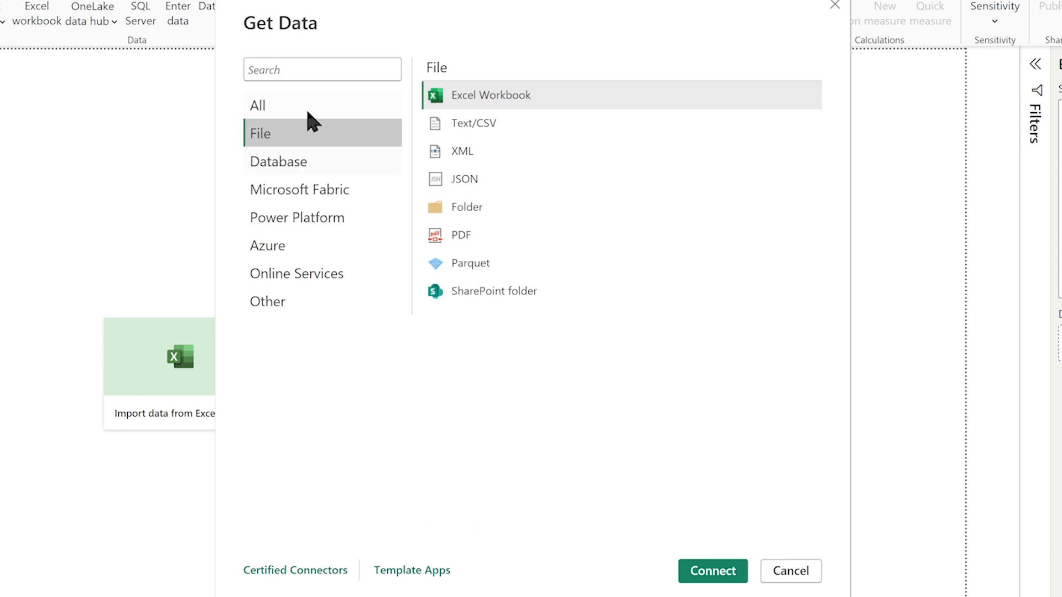
{"action": "left_click", "coordinate": [308, 160]}
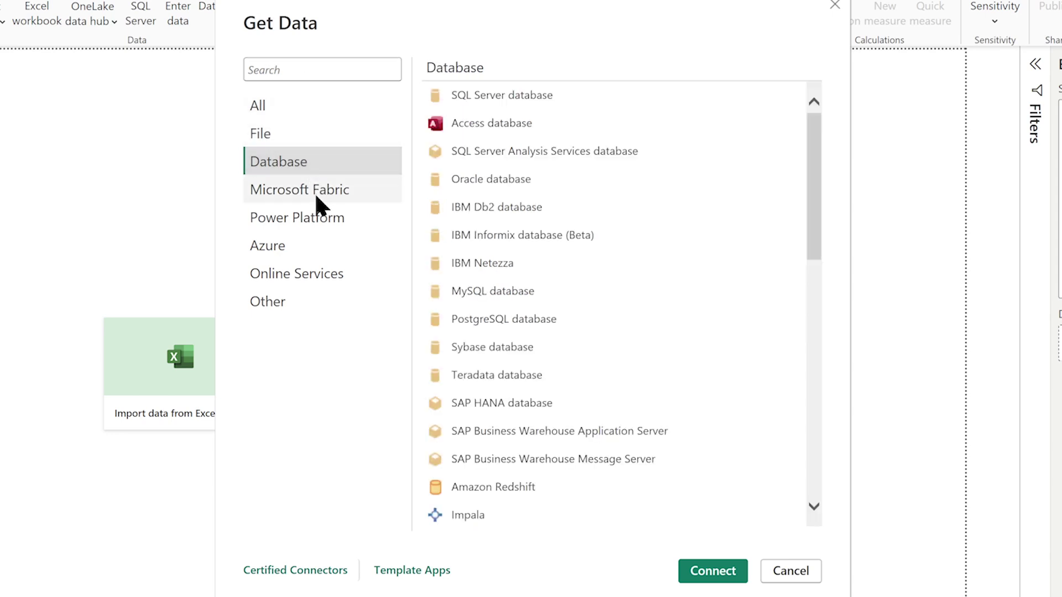
{"action": "left_click", "coordinate": [314, 192]}
{"action": "left_click", "coordinate": [315, 221]}
{"action": "left_click", "coordinate": [276, 250]}
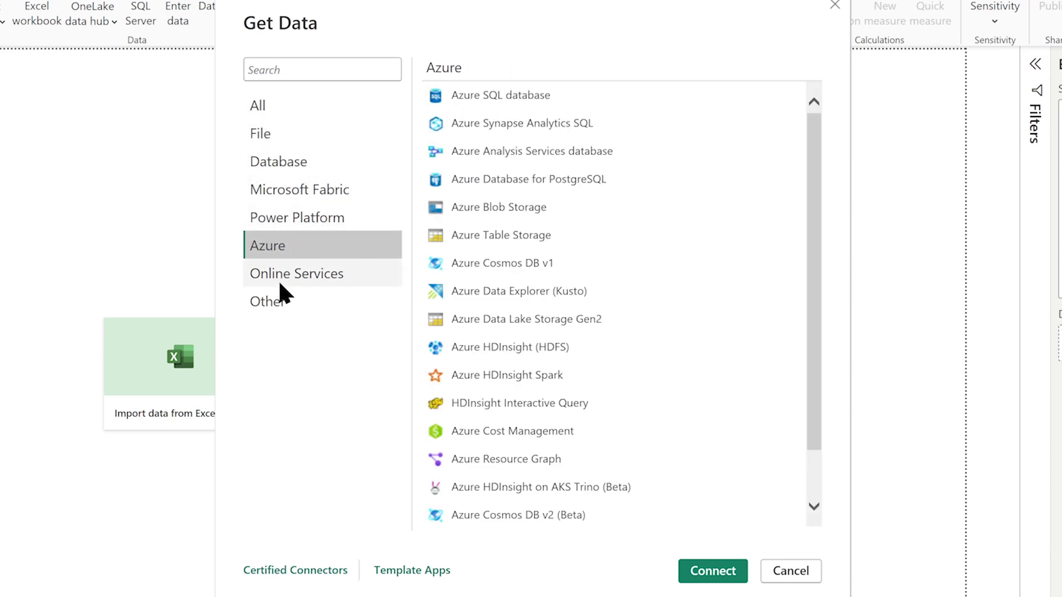
{"action": "left_click", "coordinate": [280, 274]}
{"action": "left_click", "coordinate": [265, 303]}
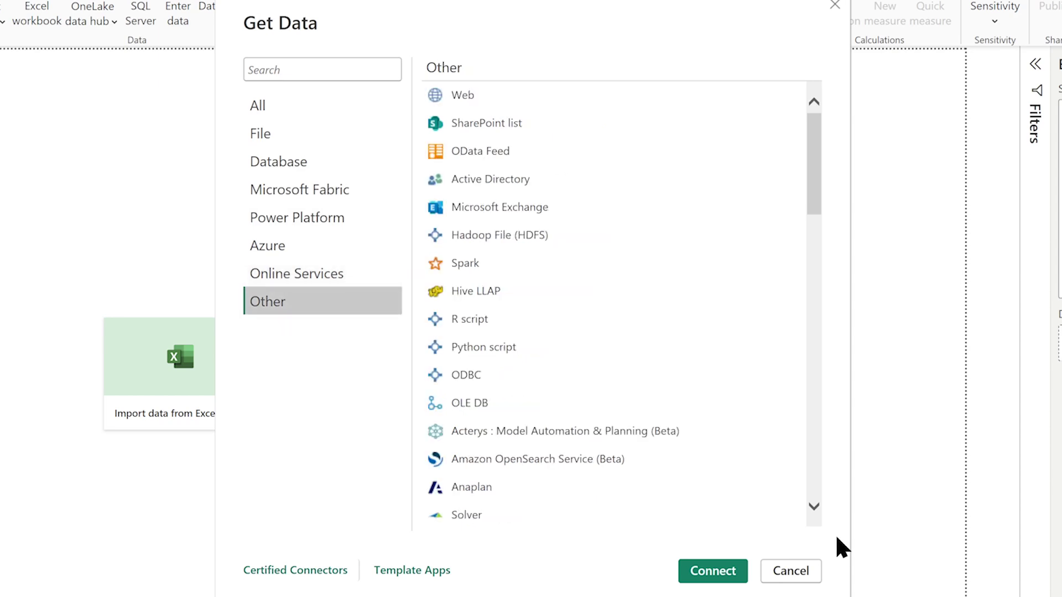
- Cancel Get Data and show the Get data dropdown of common sources, including Excel workbook
{"action": "left_click", "coordinate": [790, 572]}
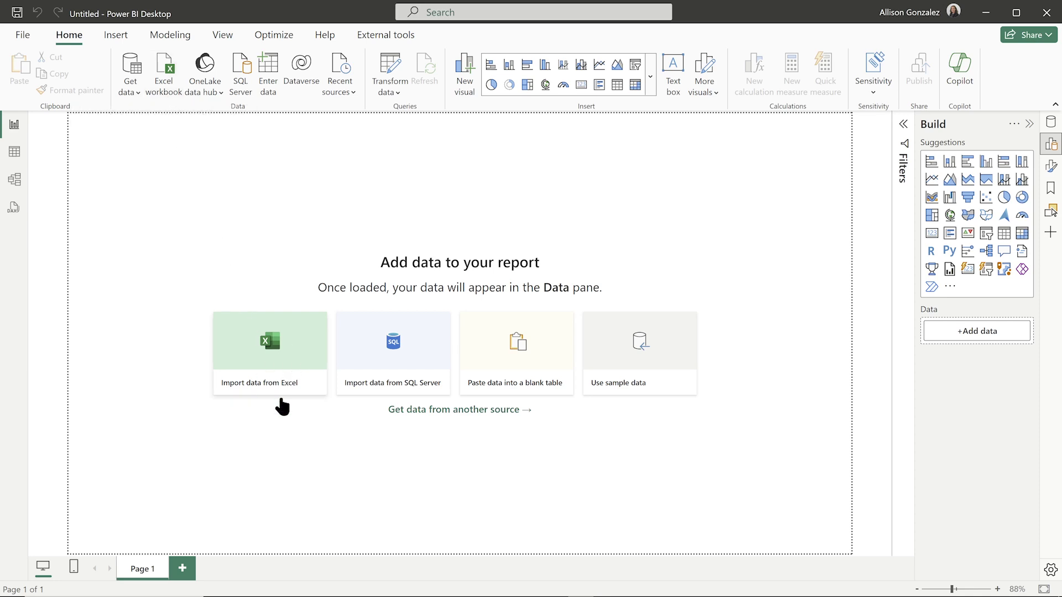
{"action": "left_click", "coordinate": [131, 85]}
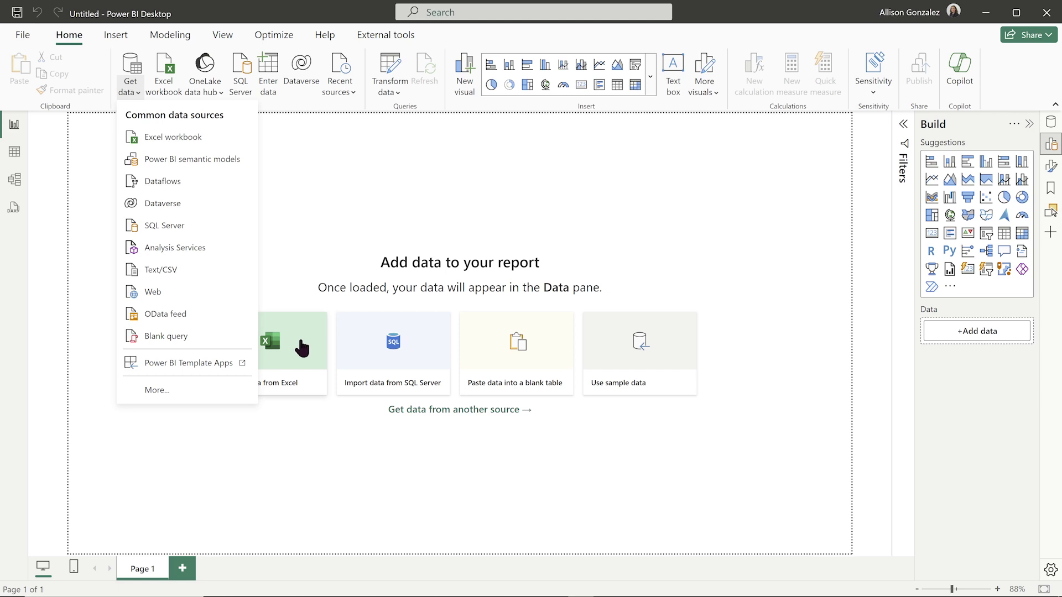
{"action": "left_click", "coordinate": [310, 445]}
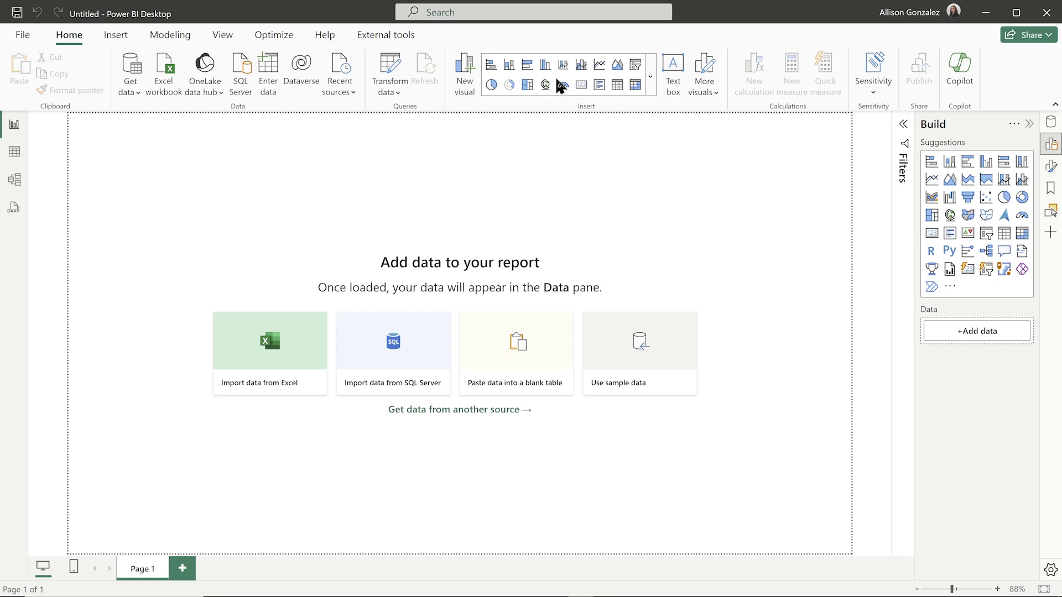
{"action": "left_click", "coordinate": [651, 77]}
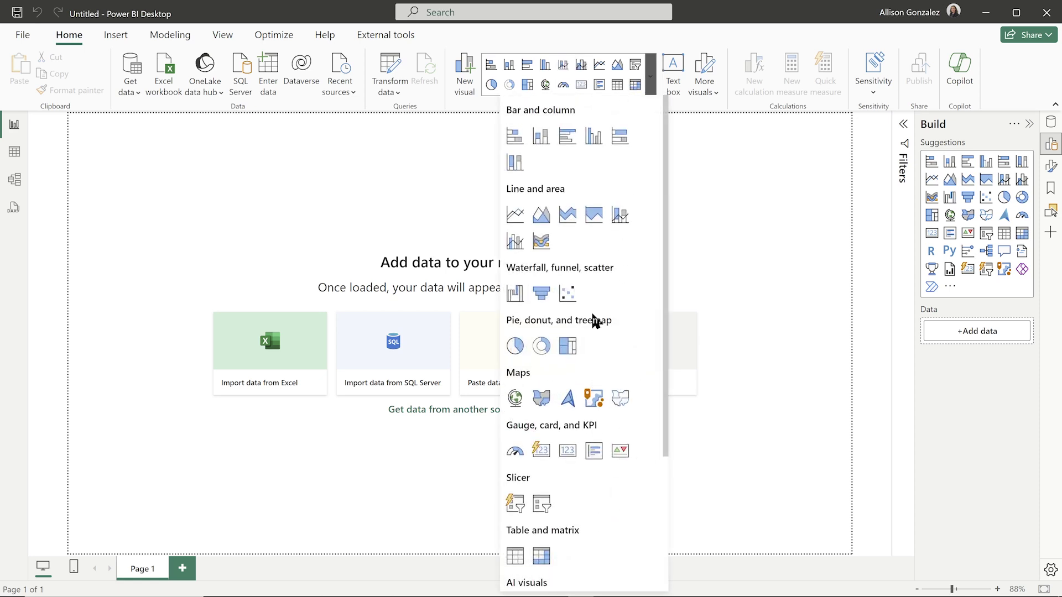
{"action": "scroll", "coordinate": [591, 301], "scroll_direction": "down", "scroll_amount": 3}
{"action": "scroll", "coordinate": [591, 301], "scroll_direction": "down", "scroll_amount": 1}
{"action": "scroll", "coordinate": [592, 301], "scroll_direction": "up", "scroll_amount": 4}
{"action": "left_click", "coordinate": [651, 77]}
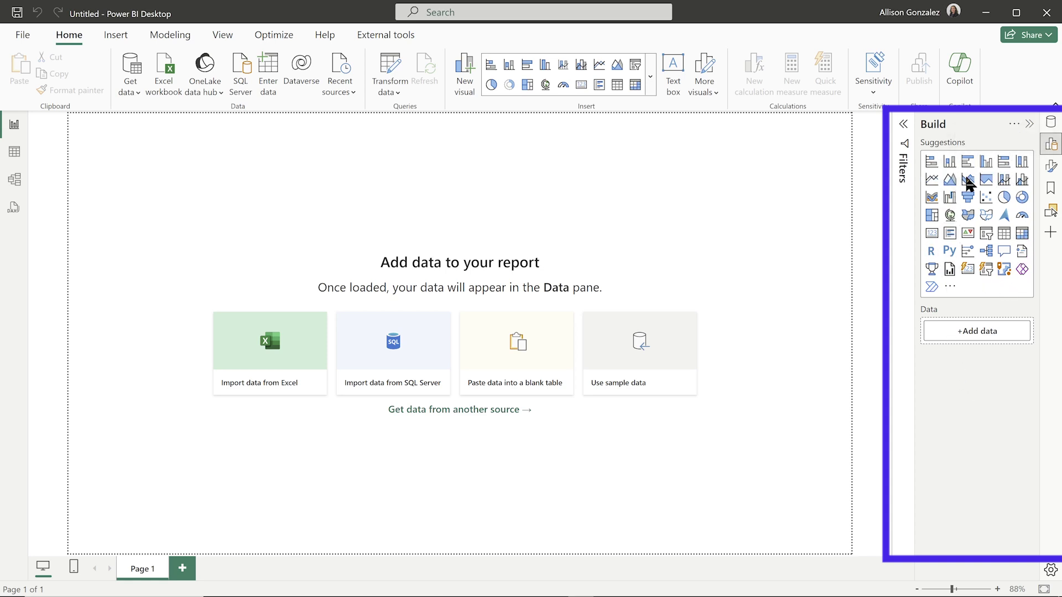
- Show the Data pane, then the Format pane with canvas and wallpaper page settings
{"action": "left_click", "coordinate": [1052, 125]}
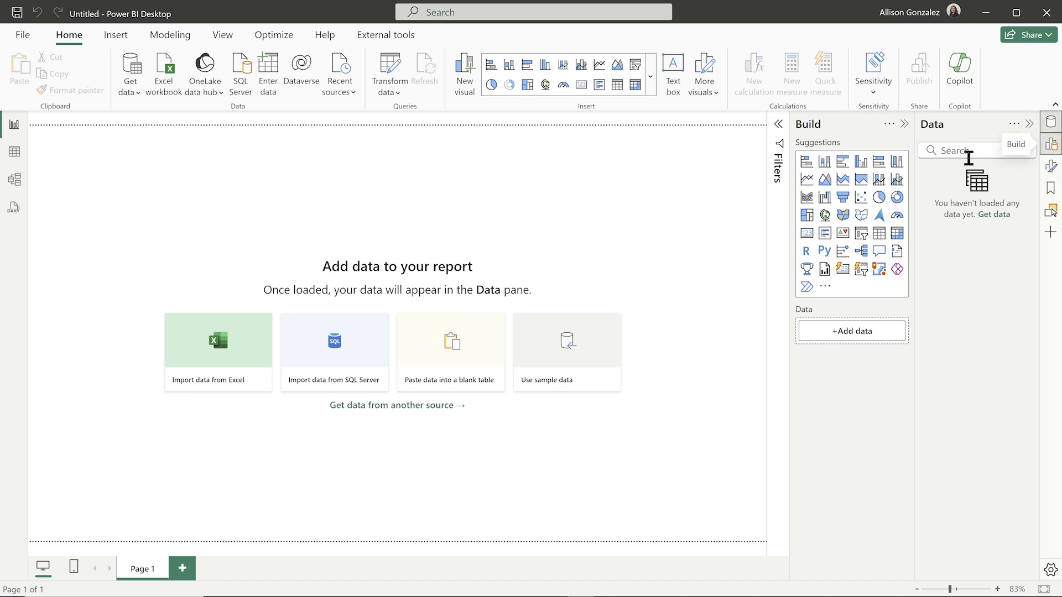
{"action": "left_click", "coordinate": [1051, 170]}
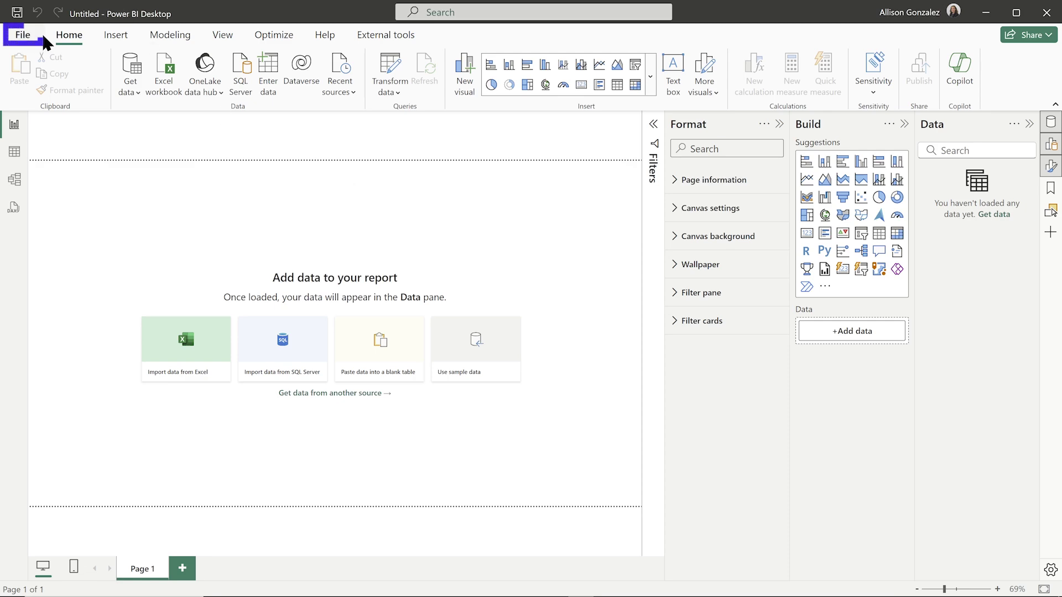
- Show the Global Preview features page of Options, listing Shape map visual and Sparklines
{"action": "left_click", "coordinate": [23, 35]}
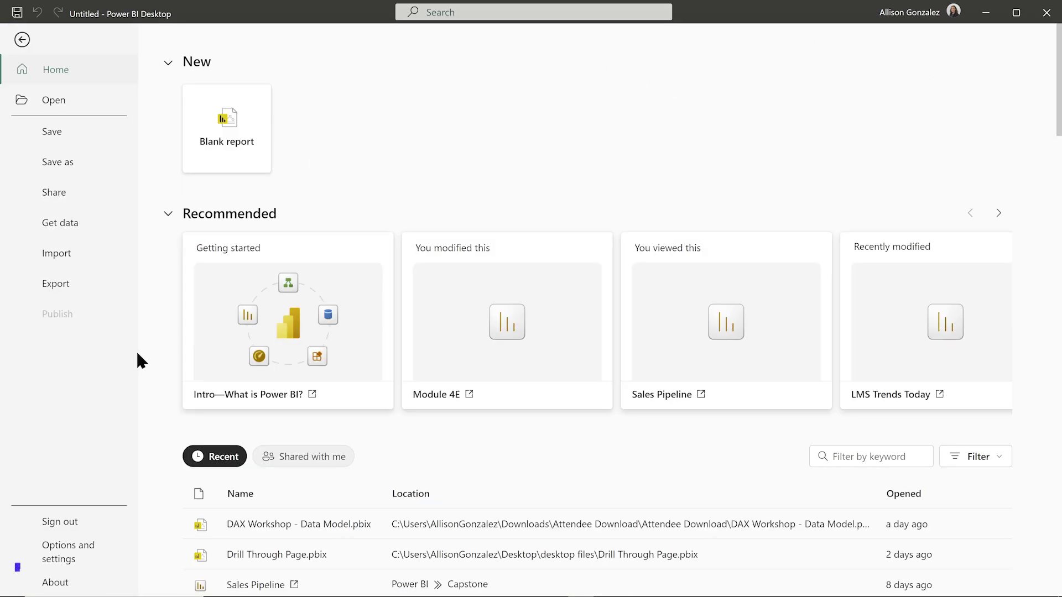
{"action": "left_click", "coordinate": [82, 554]}
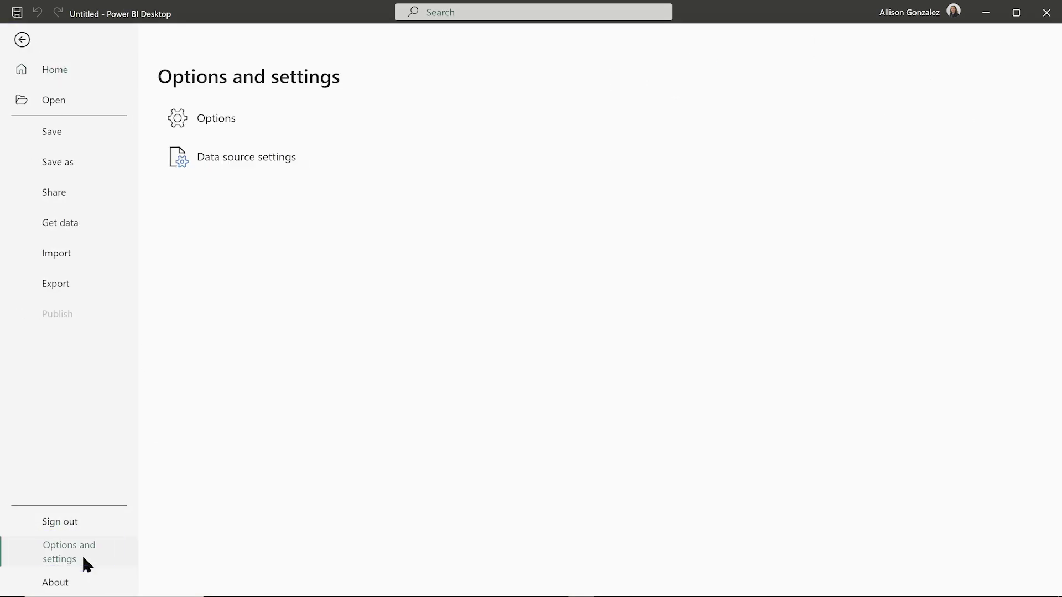
{"action": "left_click", "coordinate": [216, 119]}
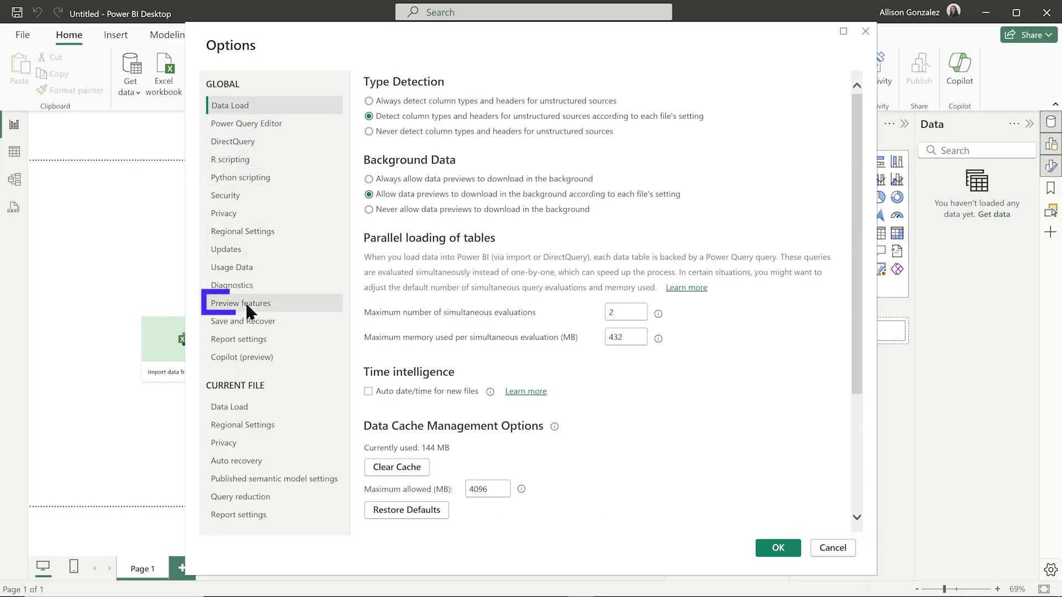
{"action": "left_click", "coordinate": [245, 303]}
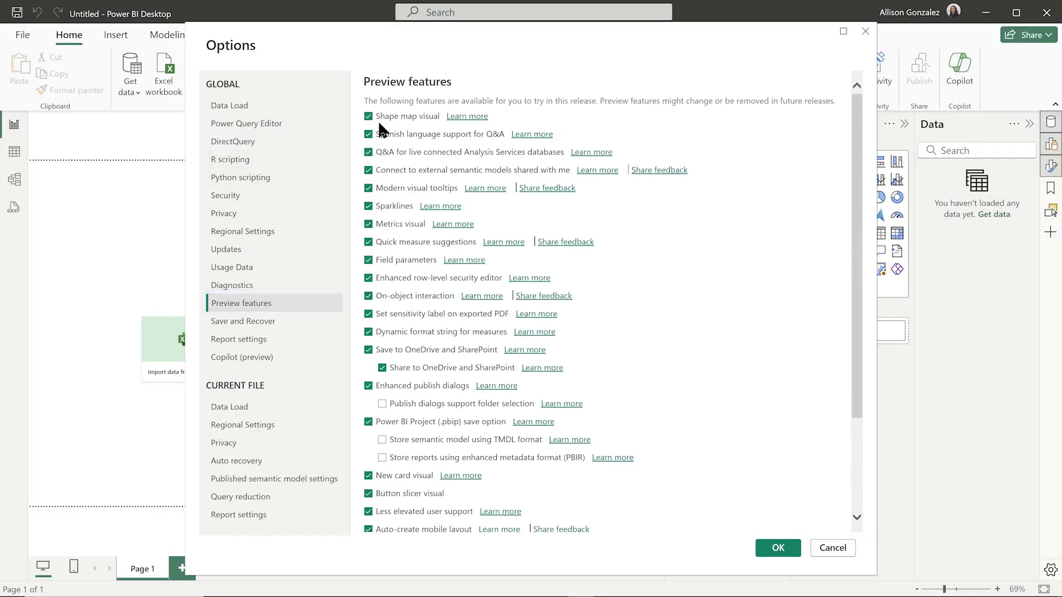